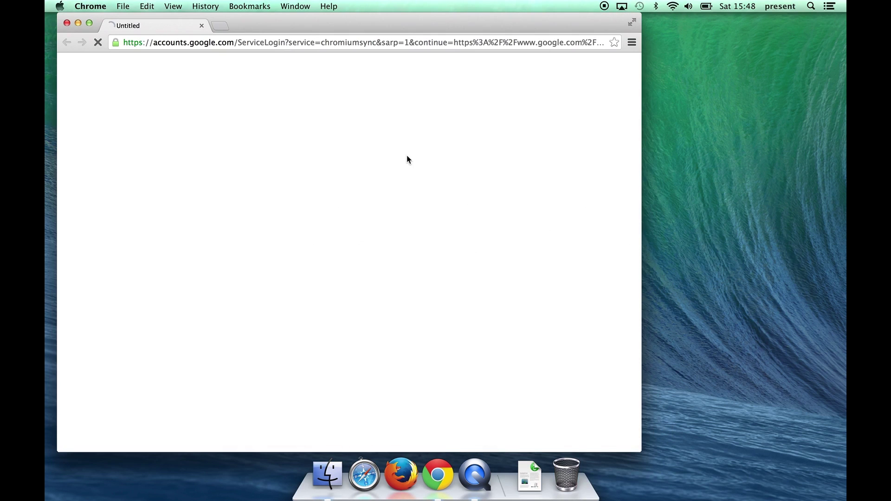
left_click(283, 42)
type("http://five.tiddlywiki.com/")
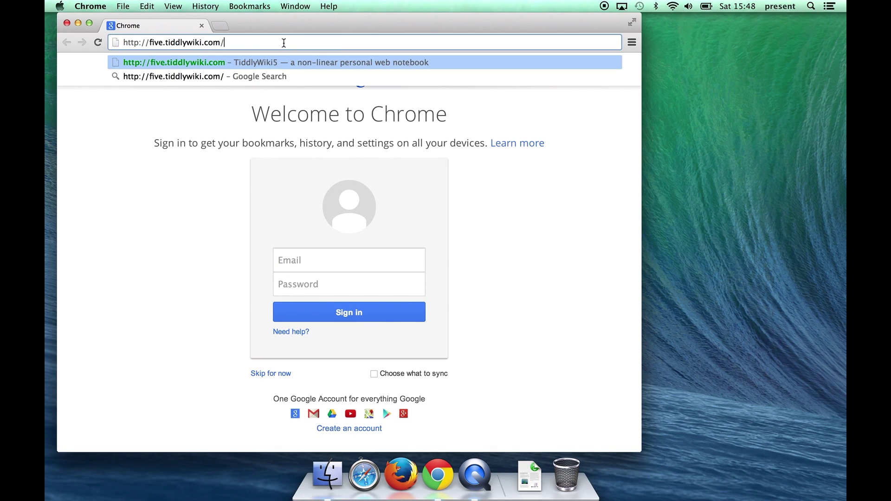
key("Return")
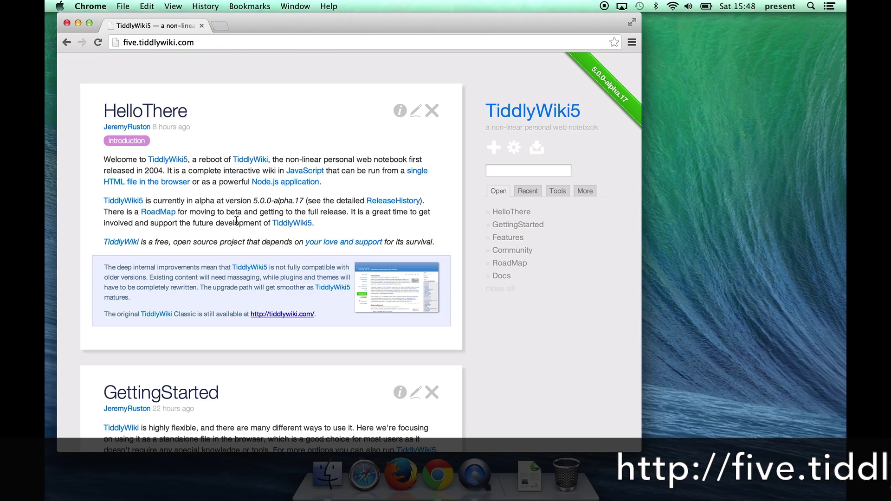
scroll(236, 220, "down", 3)
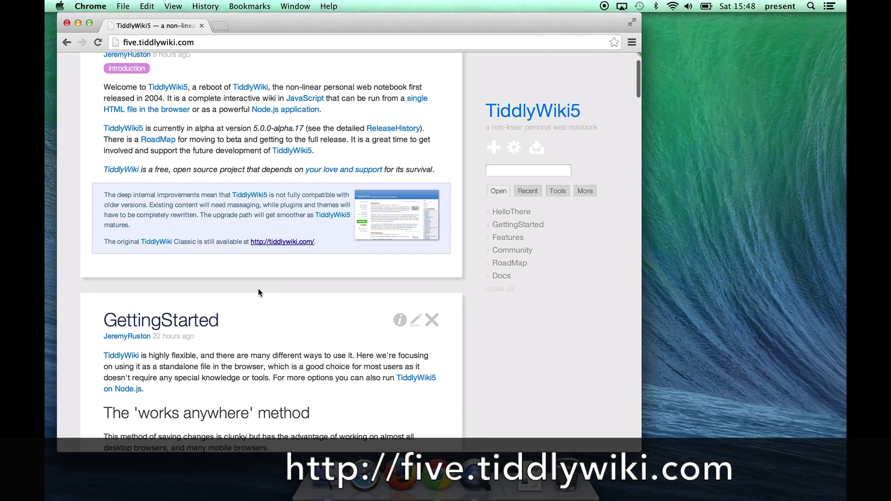
scroll(258, 288, "down", 3)
scroll(259, 289, "down", 3)
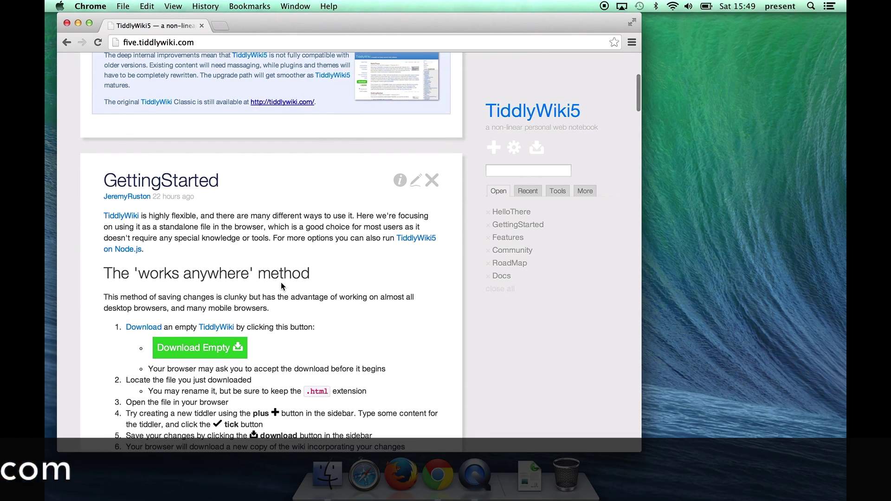
scroll(282, 286, "down", 2)
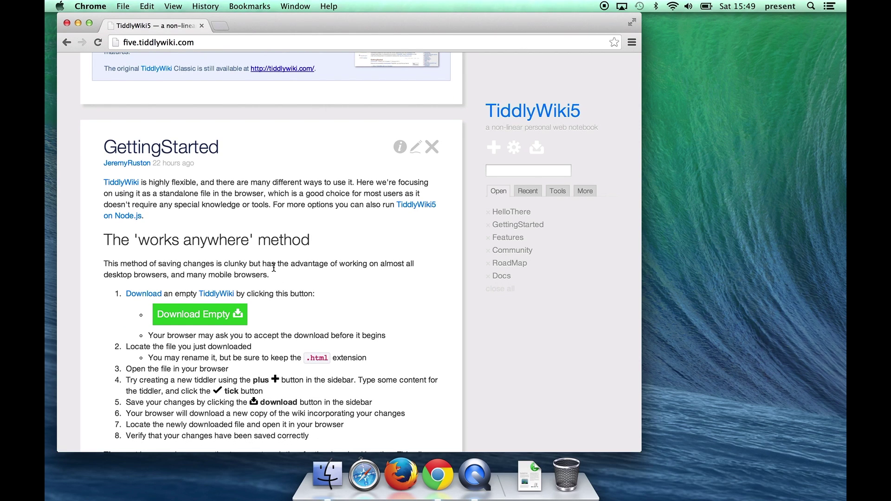
scroll(286, 276, "down", 2)
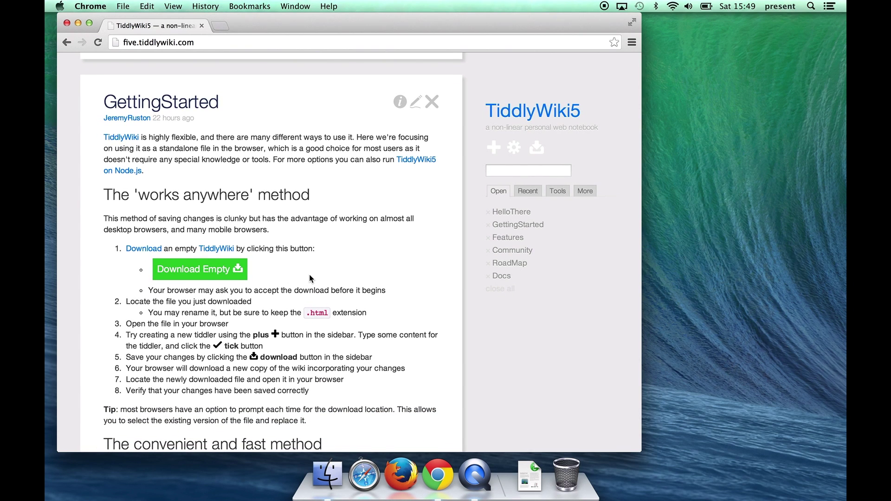
Download the empty TiddlyWiki HTML file and keep it despite the harmful-file warning.
left_click(217, 274)
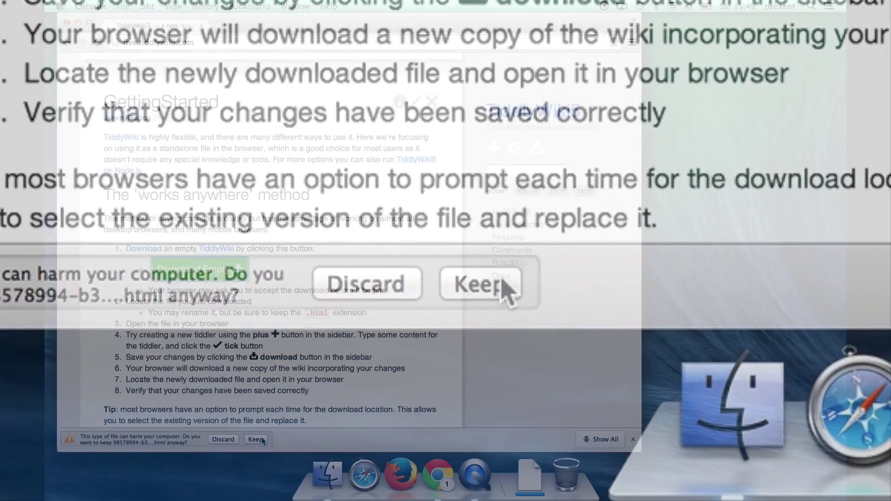
left_click(467, 306)
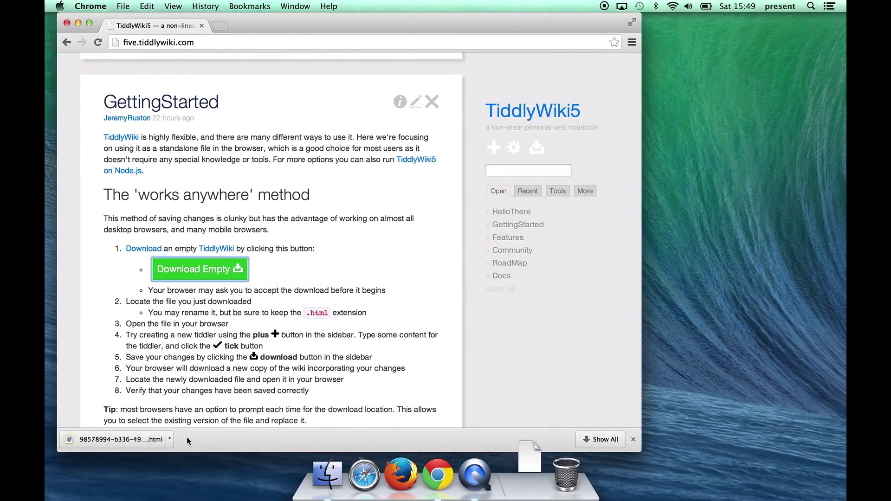
left_click(170, 439)
Reveal the download in Finder, rename it test.html, and open it in a new Chrome tab.
left_click(201, 422)
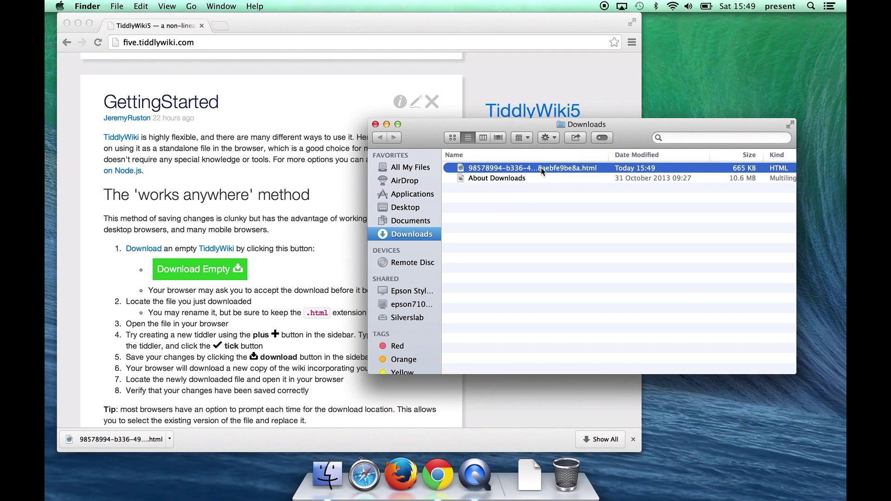
left_click(542, 170)
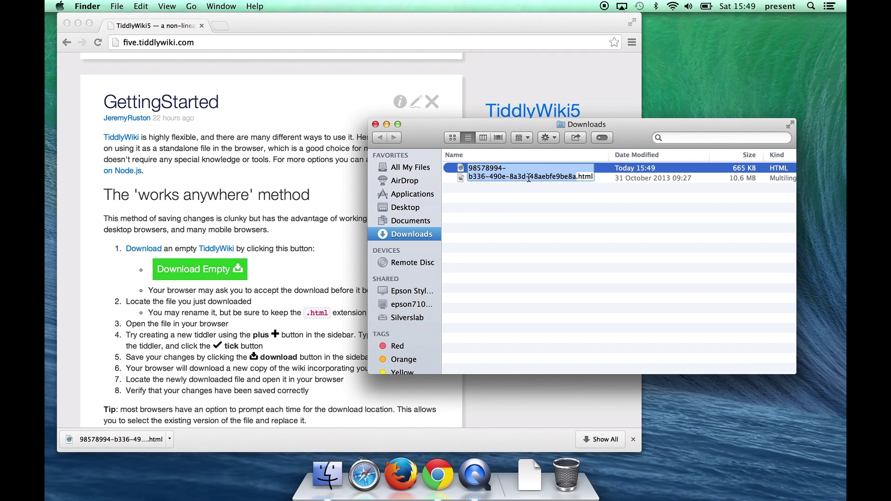
type("test")
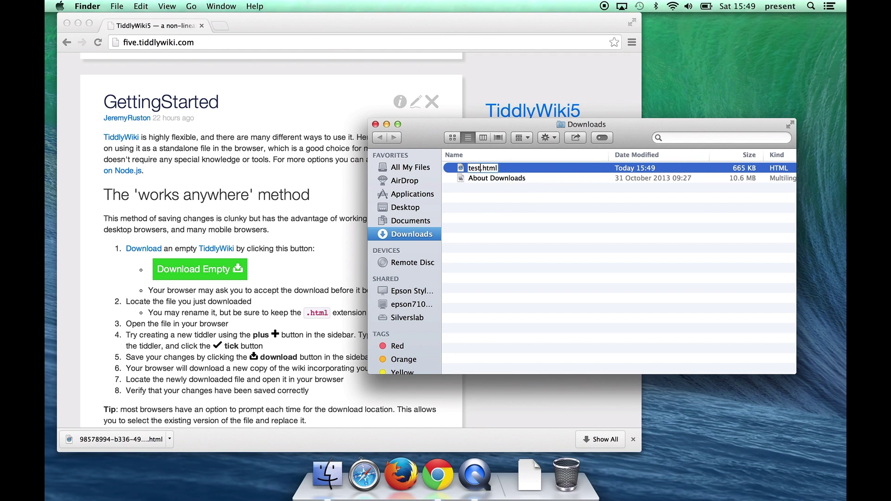
key("Return")
left_click_drag(475, 170, 255, 27)
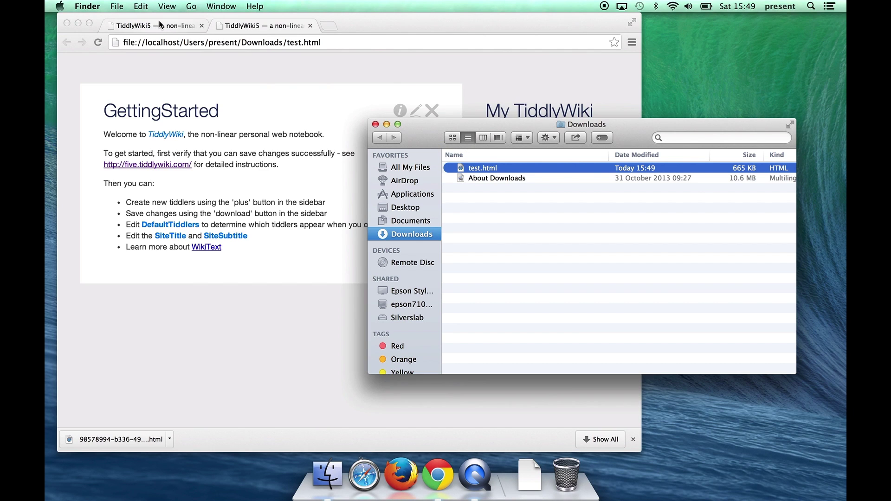
Close the five.tiddlywiki.com tab, add a tiddler titled HelloThere, and save the wiki.
left_click(160, 25)
left_click(202, 26)
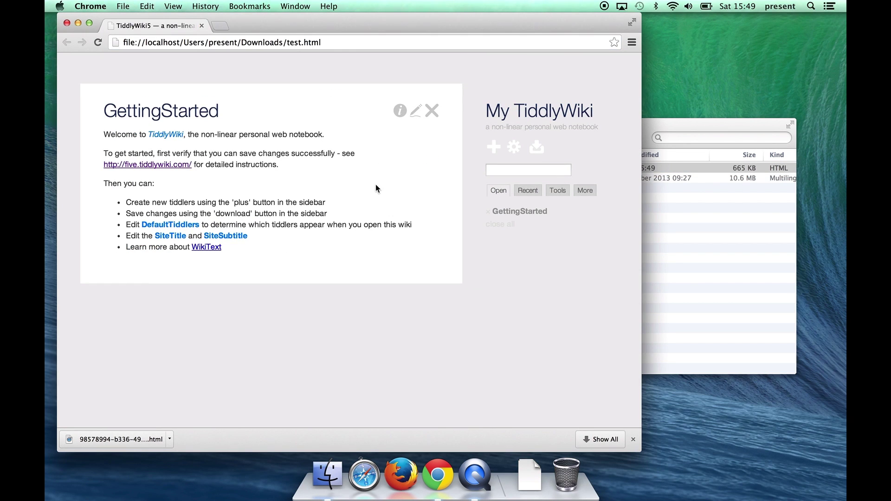
left_click(493, 148)
left_click(321, 111)
key("super+a")
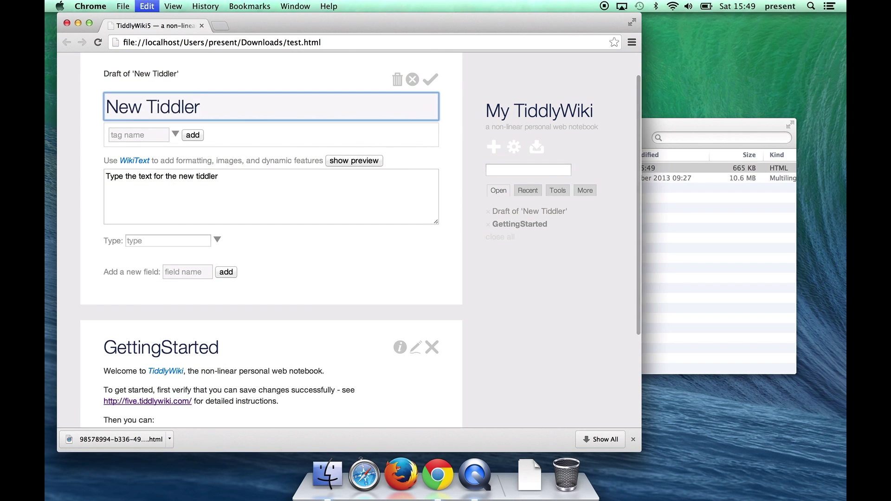
type("HelloThere")
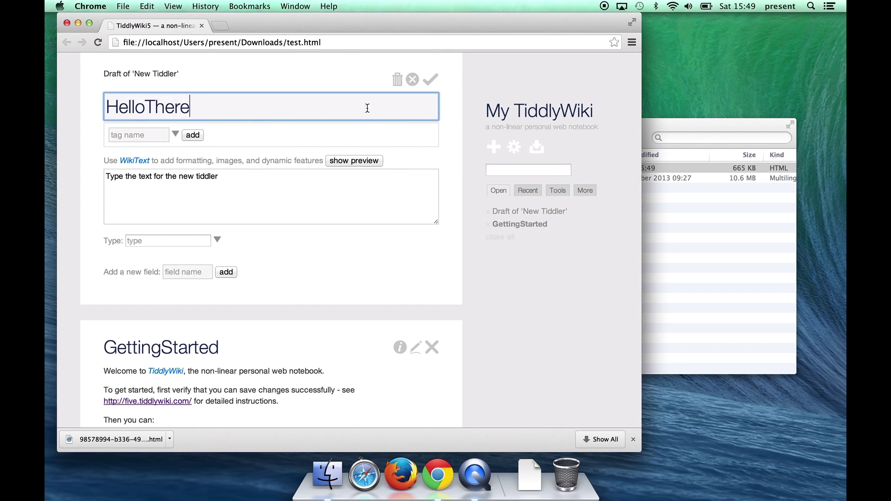
left_click(430, 79)
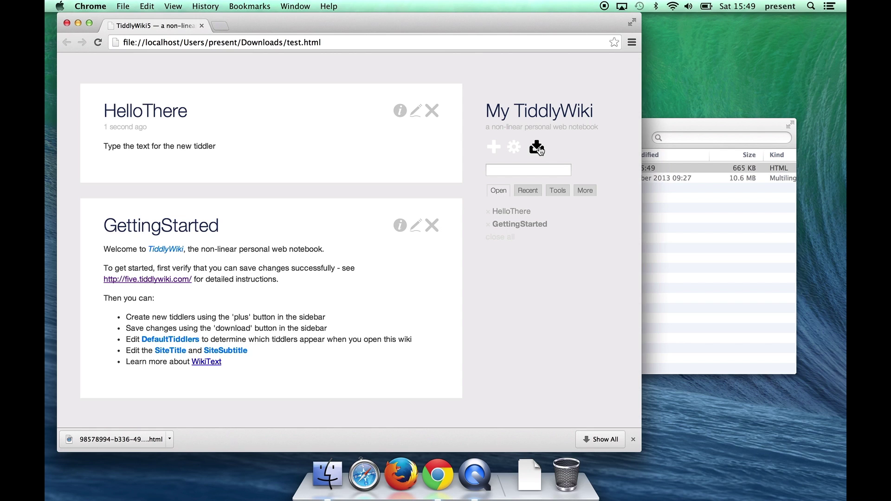
left_click(537, 148)
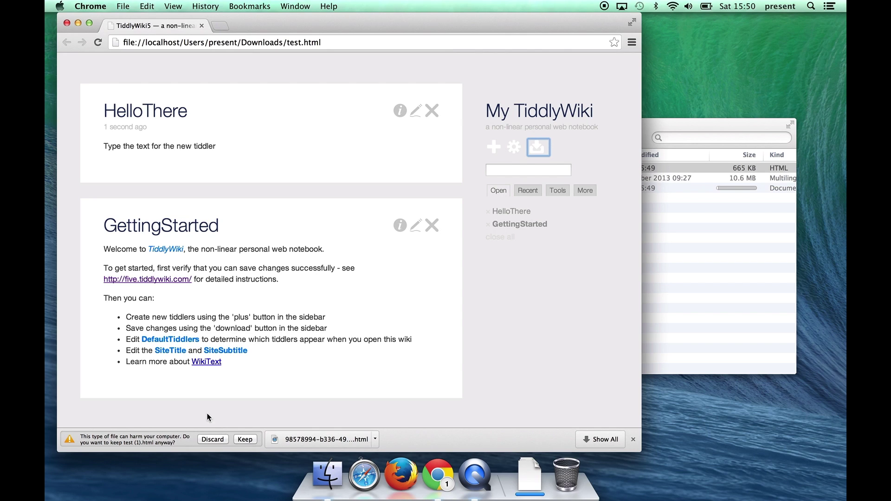
Discard the 'test (1).html' download and enable Chrome's 'Ask where to save each file before downloading'.
left_click(220, 439)
left_click(632, 43)
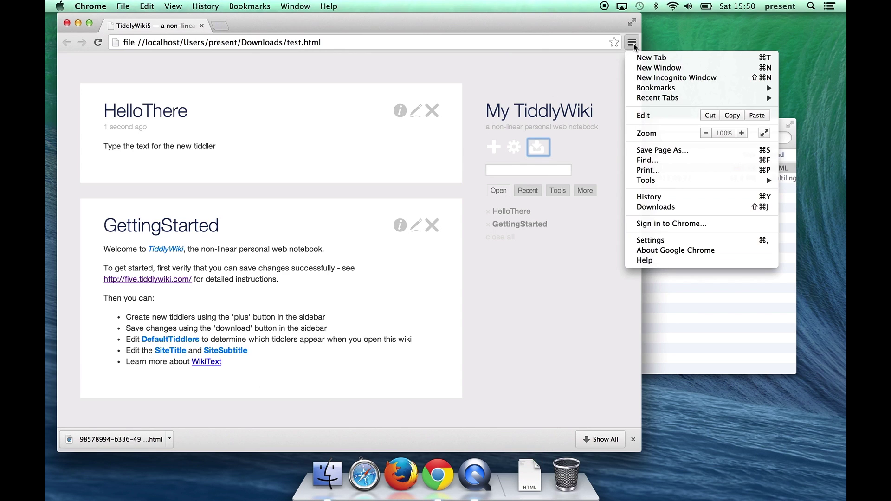
left_click(653, 240)
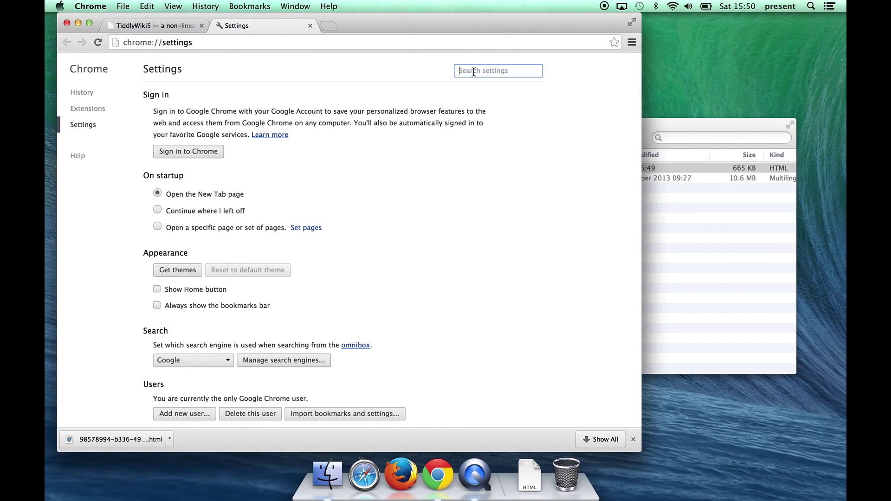
type("download")
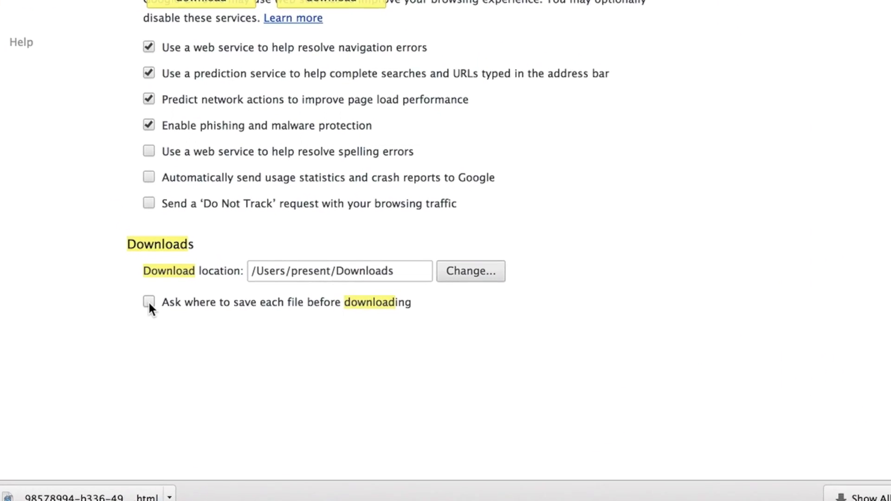
left_click(139, 285)
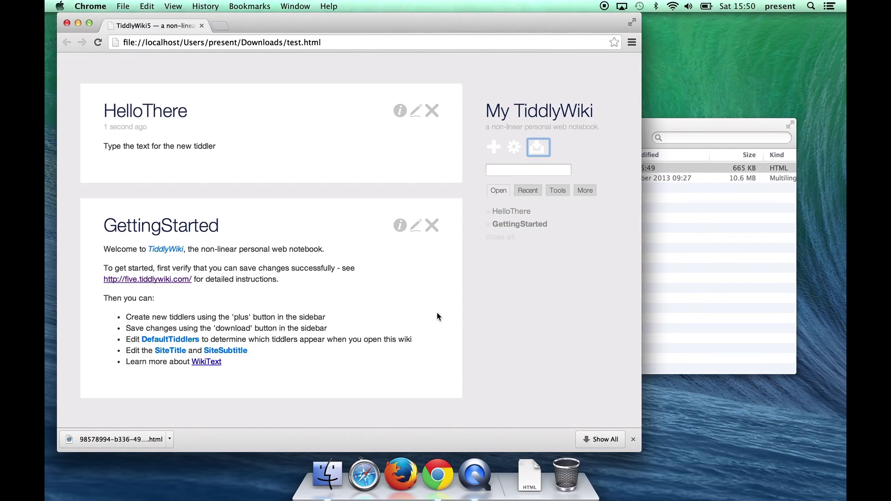
Save the wiki as test.html in Downloads, replacing the existing file.
left_click(537, 148)
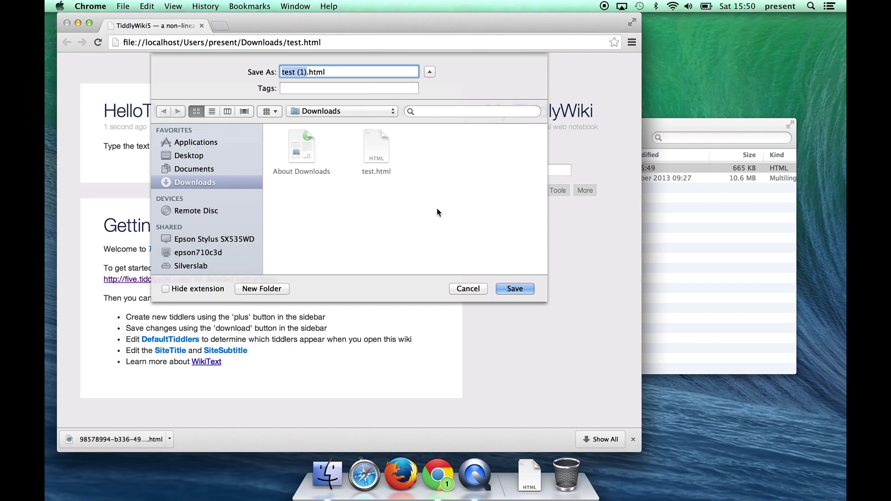
left_click(379, 152)
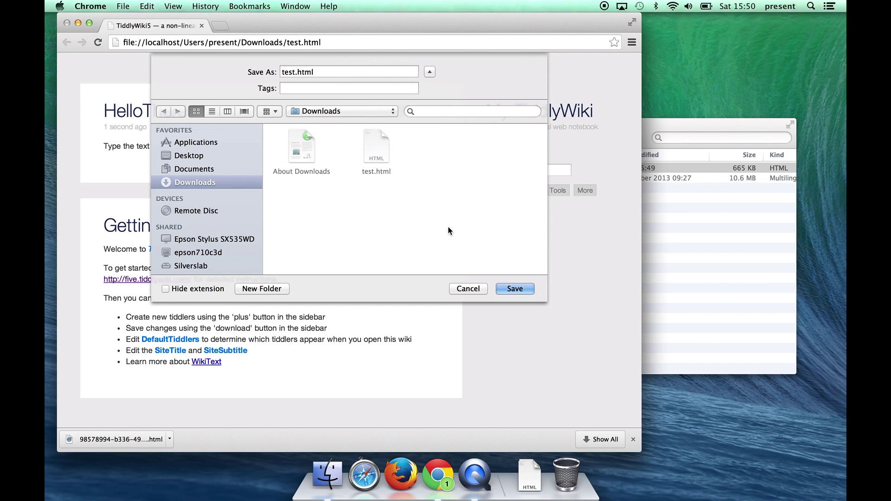
left_click(516, 289)
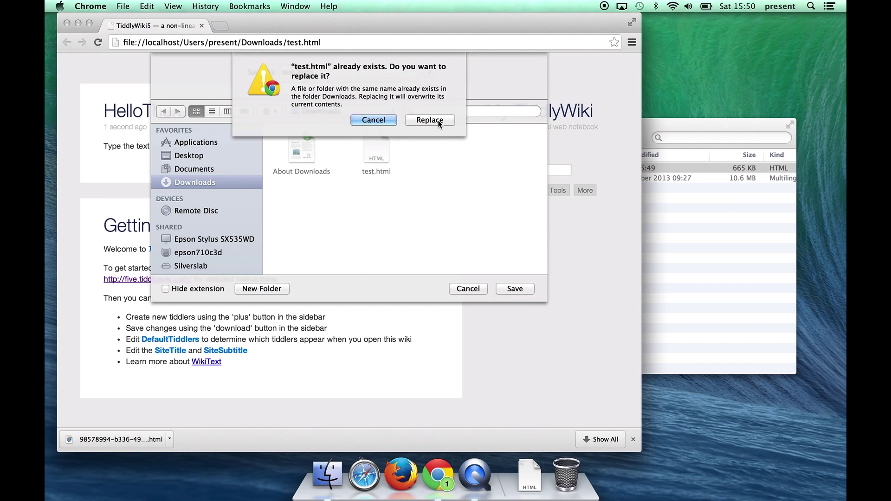
left_click(429, 120)
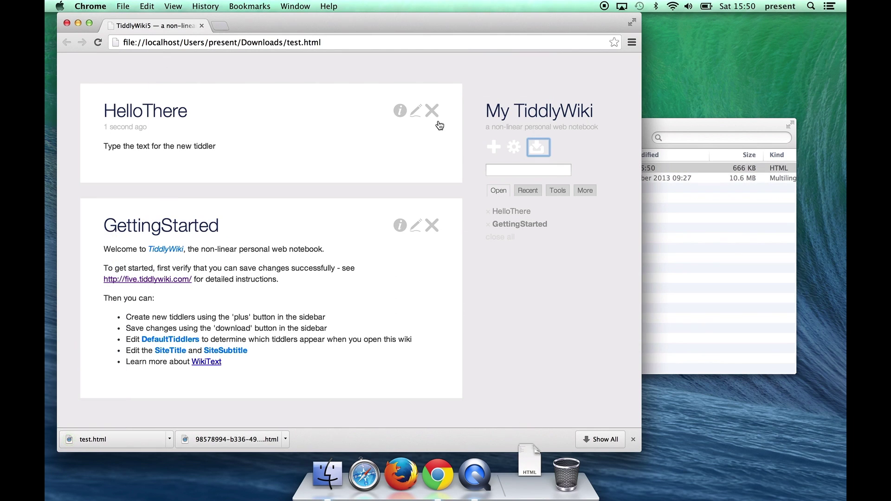
Reload test.html in Chrome and open HelloThere from the Recent list.
left_click(647, 127)
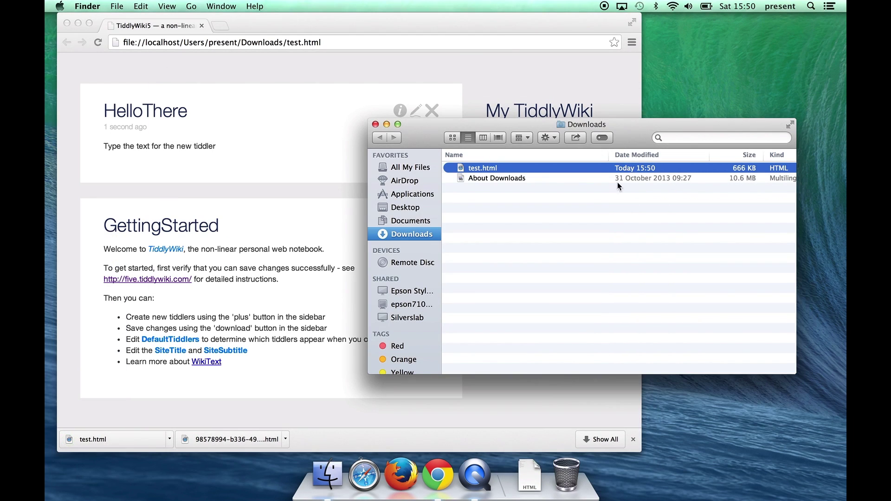
left_click(322, 59)
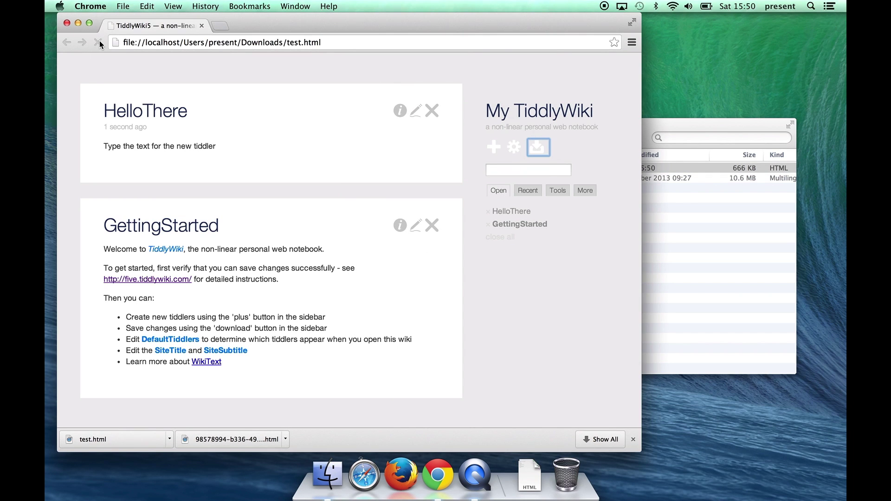
left_click(98, 42)
left_click(527, 193)
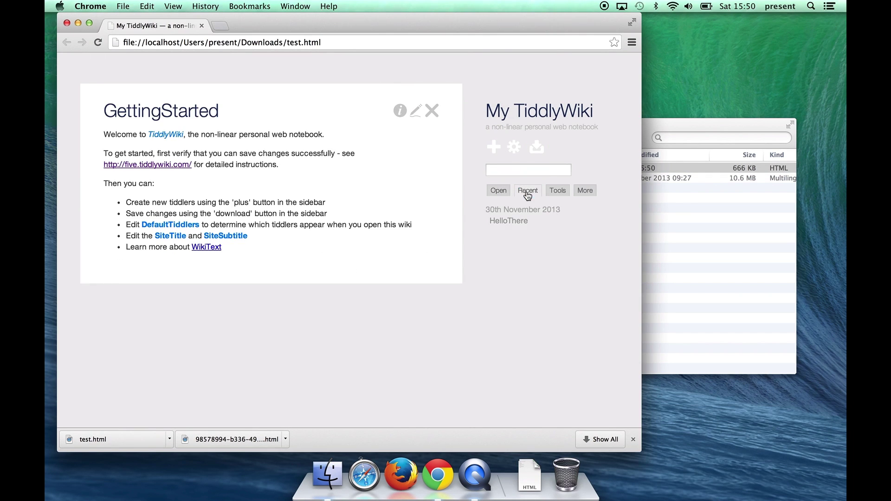
left_click(511, 222)
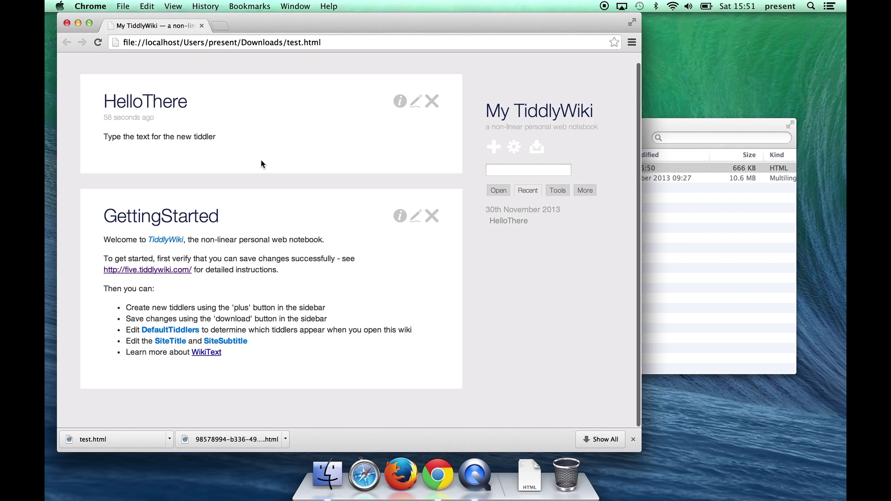
Look over the HelloThere tiddler, then select the wiki file's full URL.
scroll(261, 164, "down", 1)
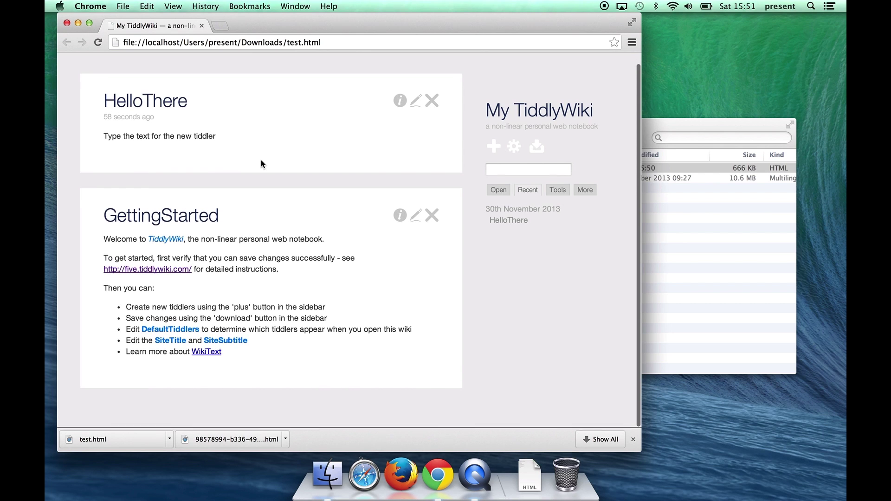
scroll(349, 260, "up", 1)
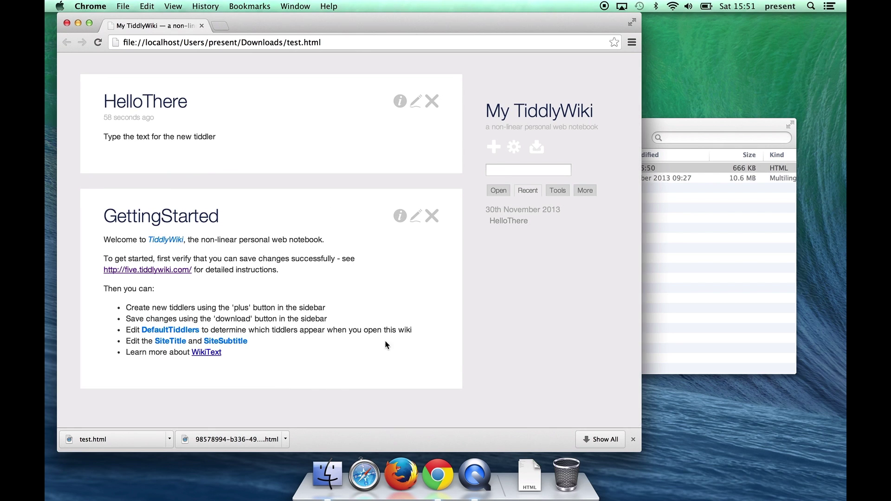
scroll(385, 344, "up", 1)
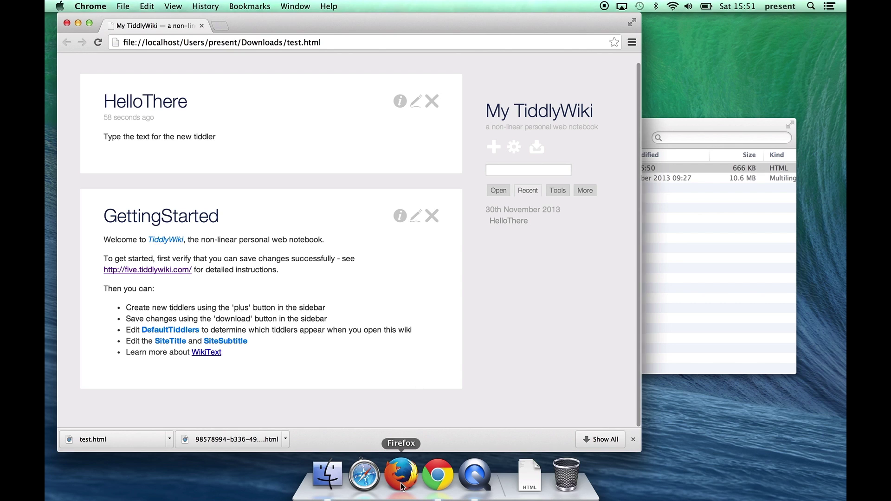
left_click(328, 44)
key("super+c")
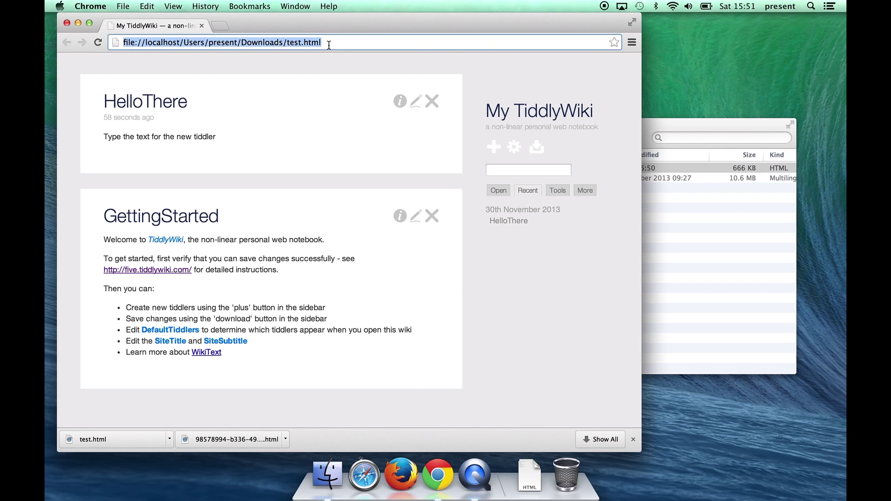
In Firefox, load five.tiddlywiki.com, enlarge the window, and scroll to 'The convenient and fast method'.
left_click(400, 474)
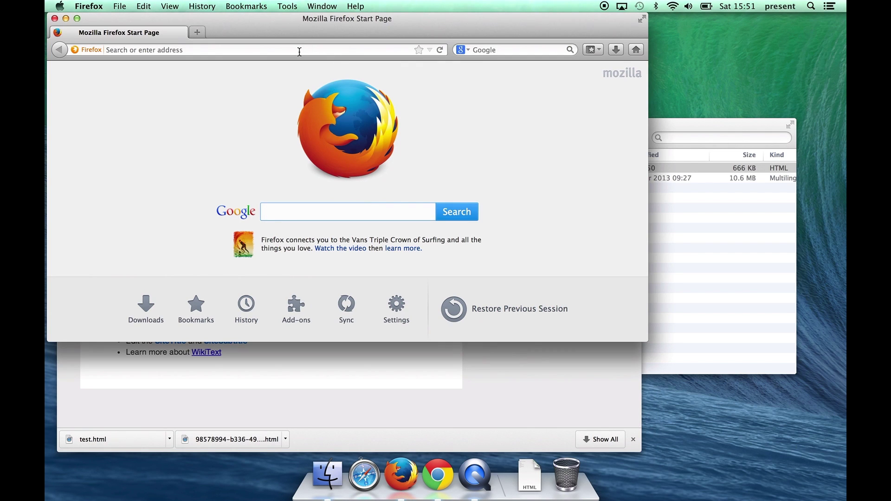
left_click(279, 50)
type("fiv")
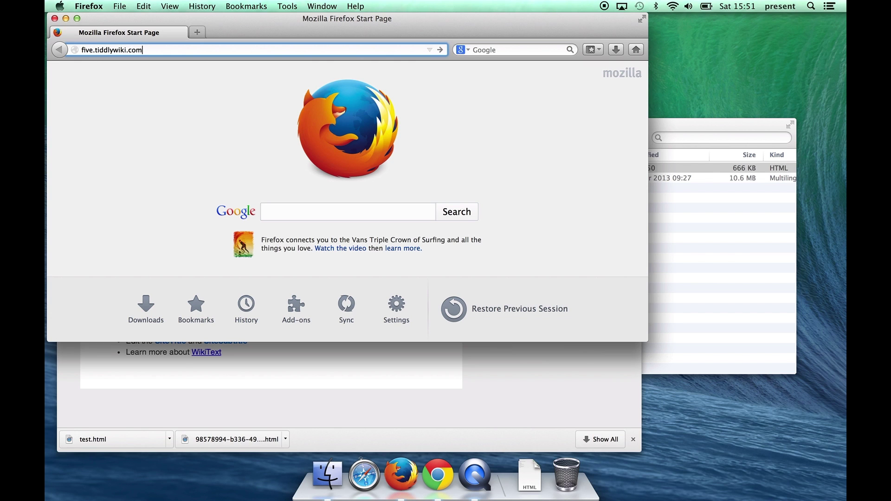
type("e.tiddlywiki.com")
key("Return")
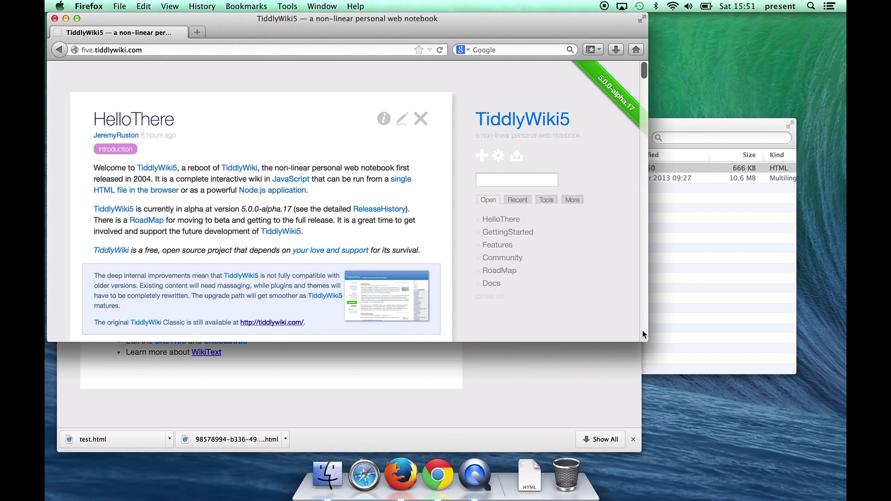
left_click_drag(646, 338, 711, 467)
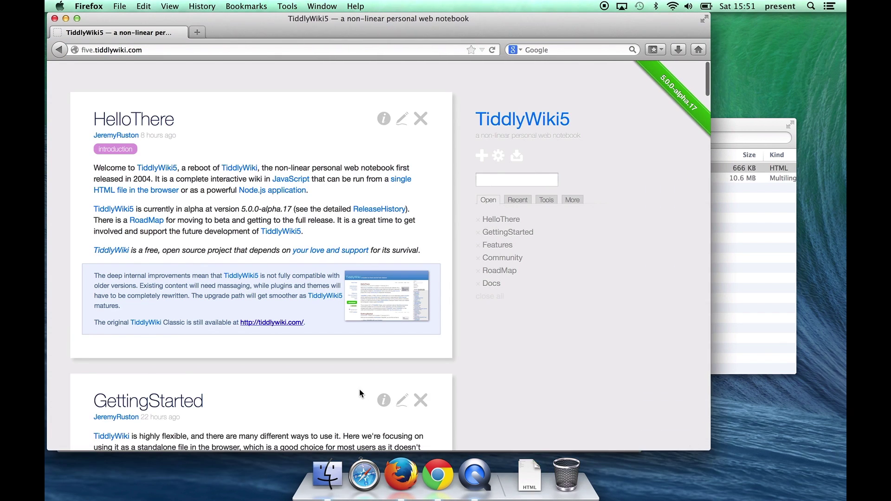
scroll(360, 391, "down", 2)
scroll(360, 391, "down", 12)
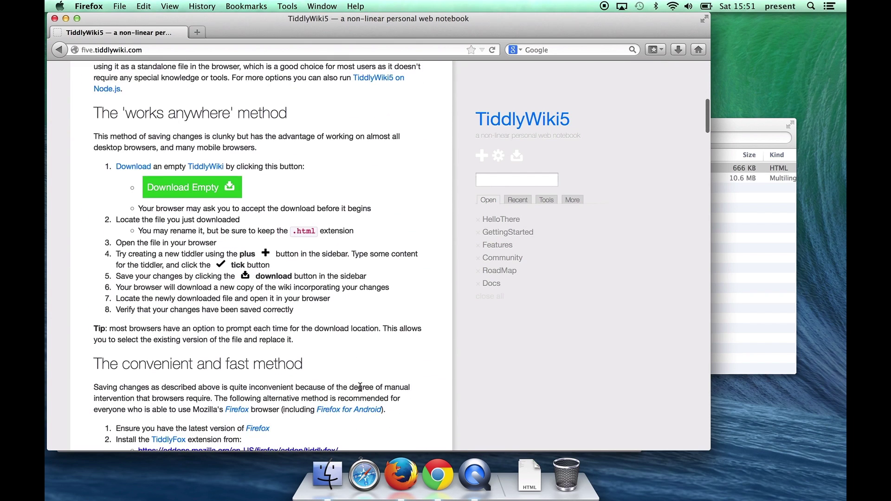
scroll(360, 386, "down", 2)
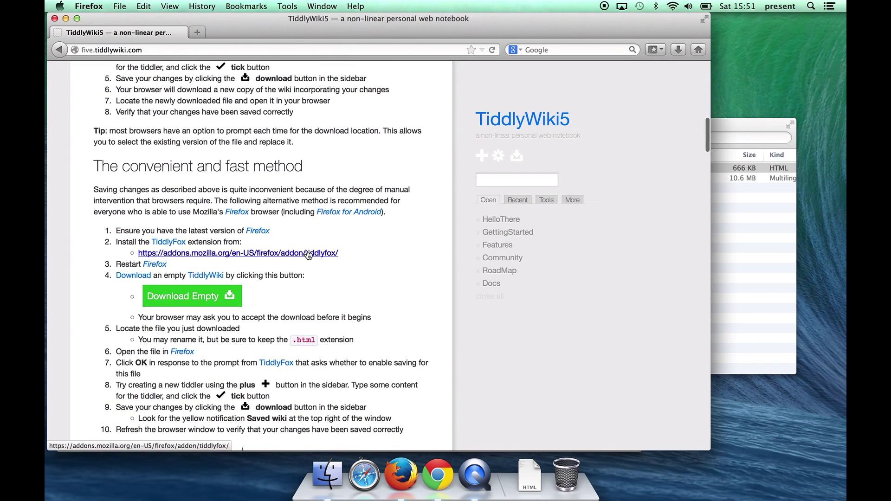
Install TiddlyFox 1.0alpha18 from its Mozilla Add-ons page and restart Firefox.
left_click(308, 254, "super")
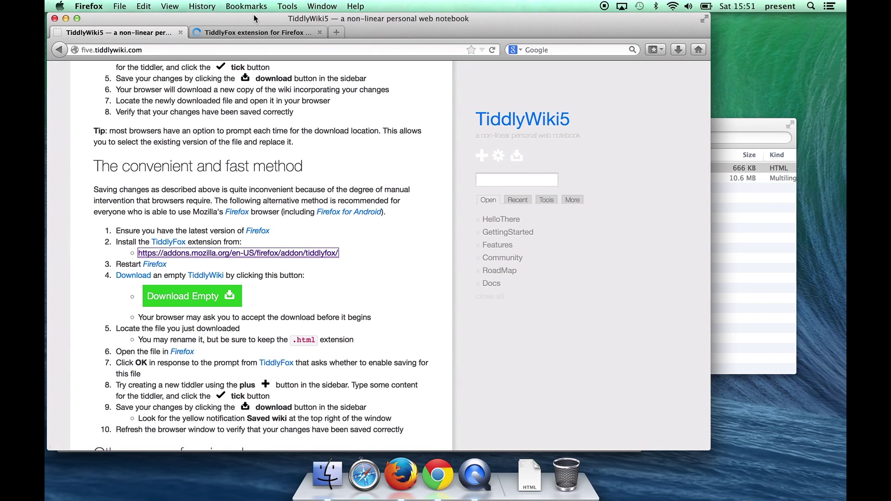
left_click(253, 35)
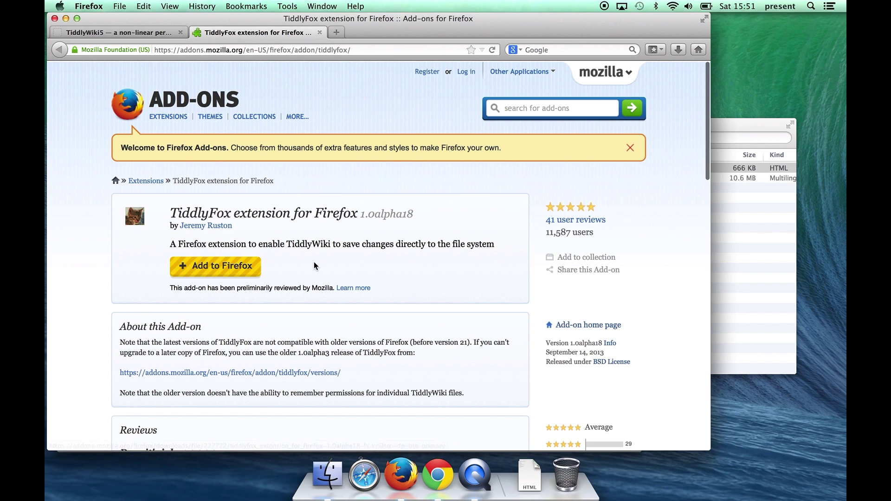
left_click(217, 269)
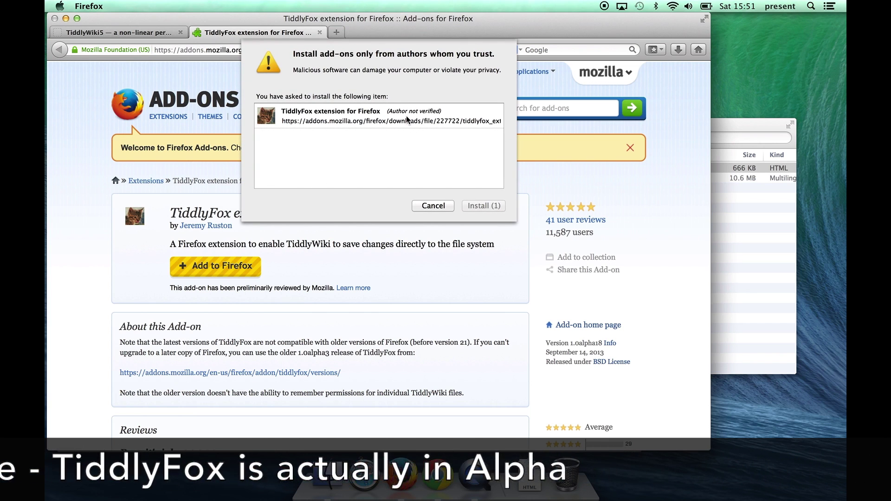
left_click(474, 206)
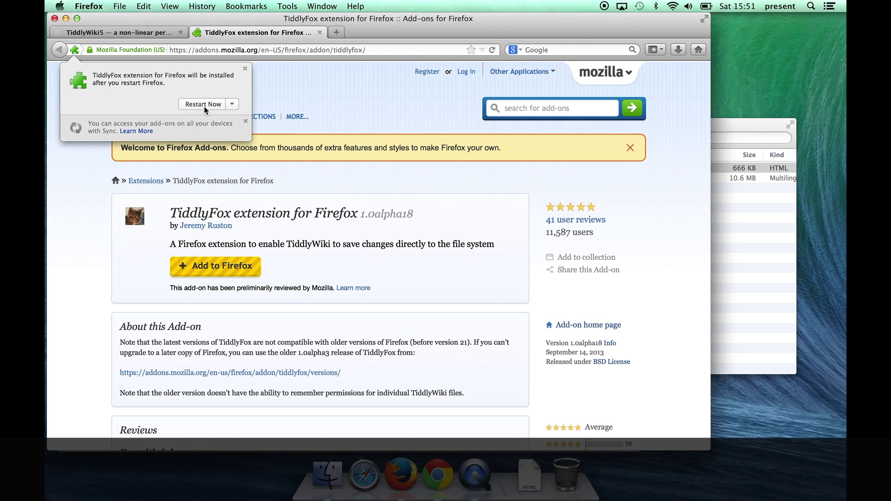
left_click(204, 104)
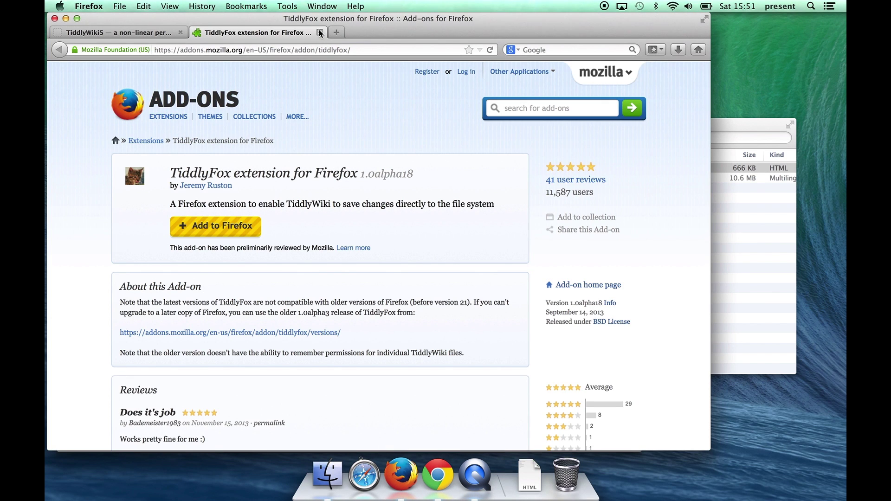
Open the pasted test.html file URL in Firefox and approve TiddlyFox saving for it.
left_click(319, 29)
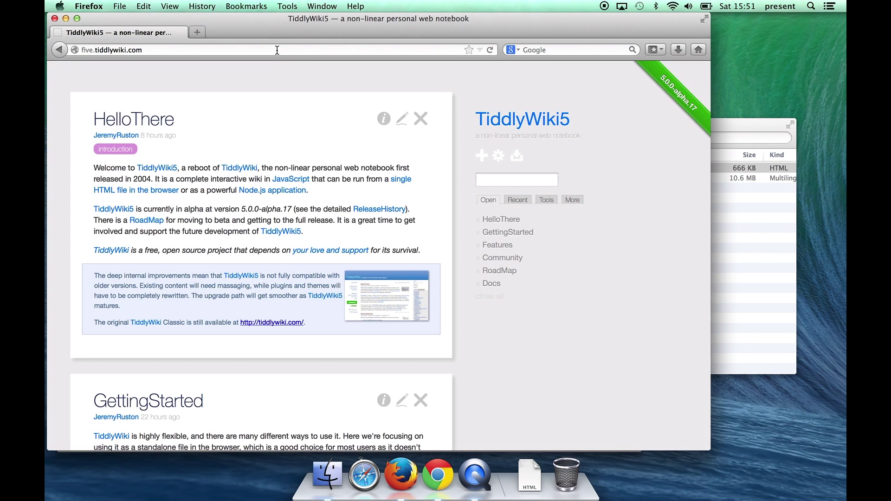
left_click(277, 50)
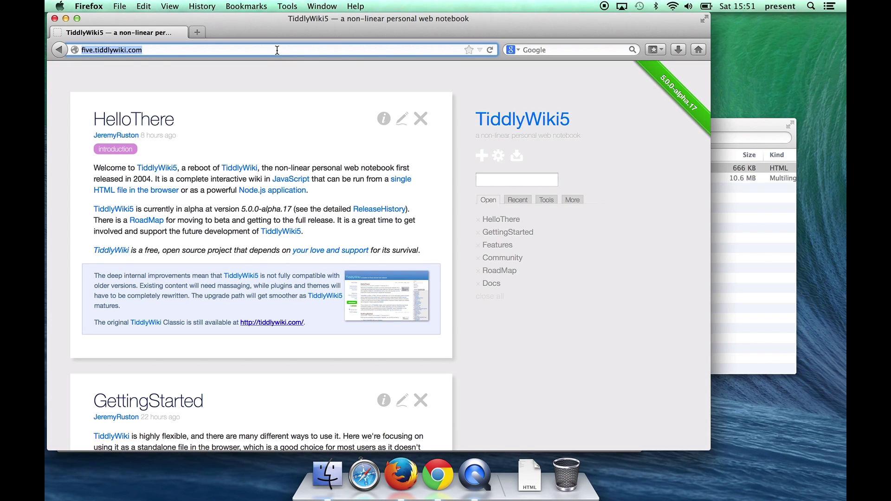
key("super+v")
left_click(285, 6)
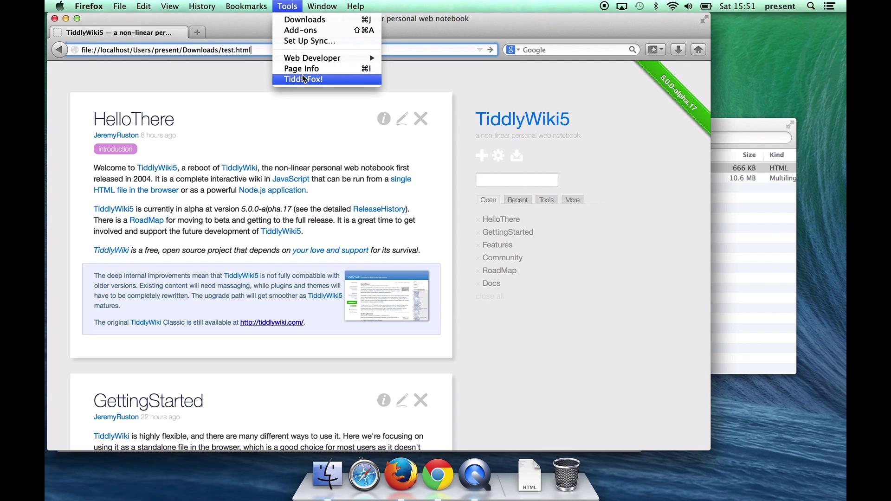
left_click(297, 5)
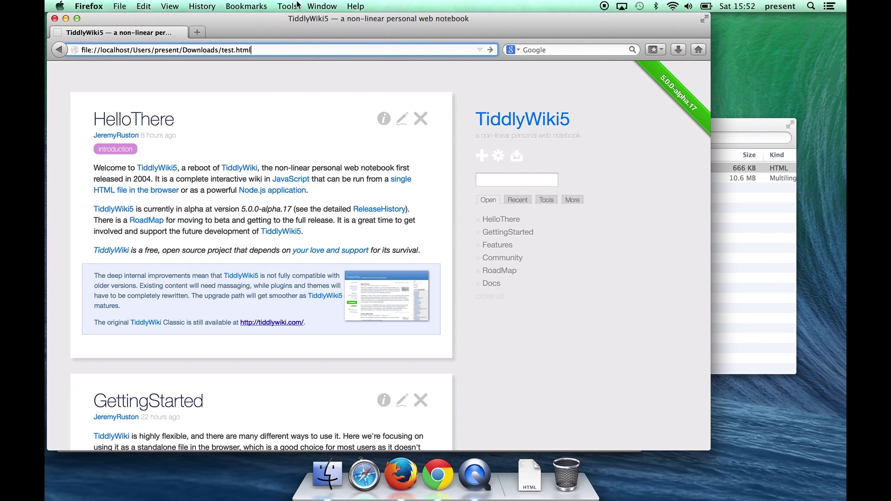
key("Return")
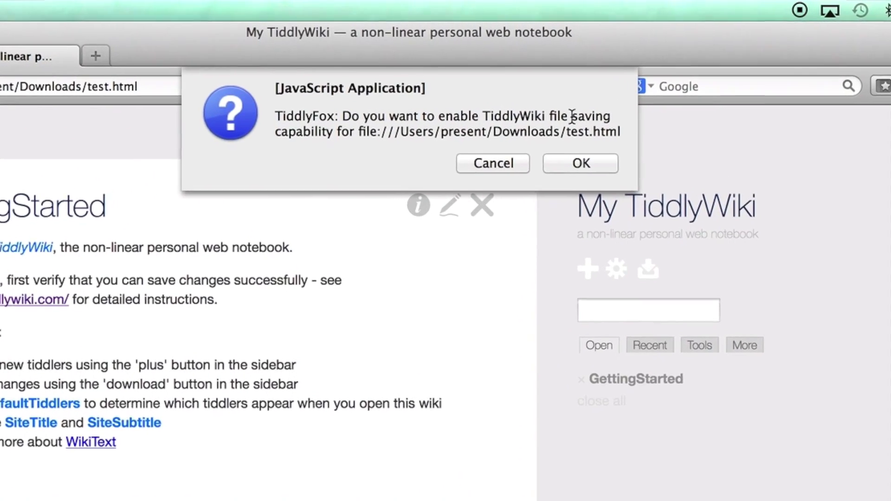
left_click(583, 163)
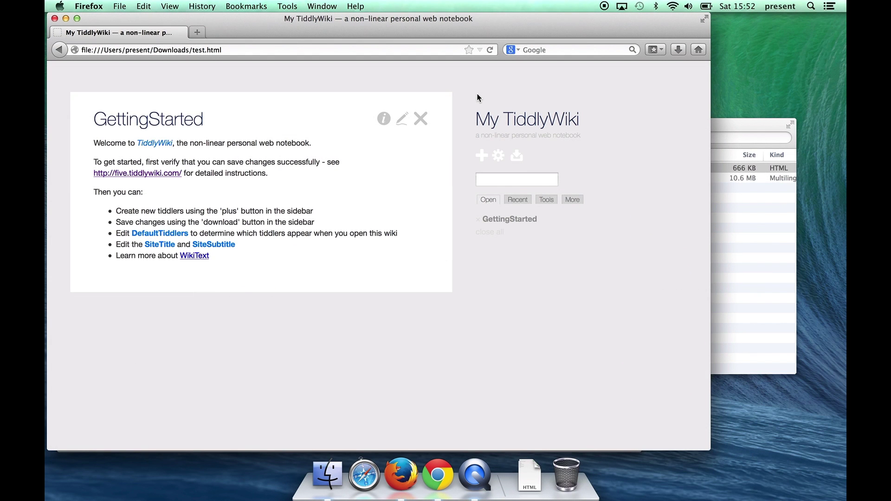
Add a new tiddler titled HelloAgain, confirm it, and save the wiki to test.html.
left_click(482, 156)
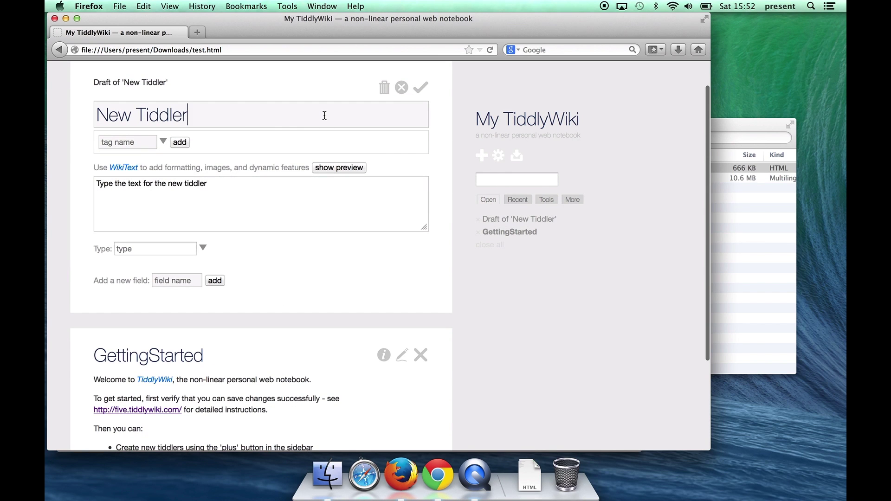
key("super+a")
type("HelloA")
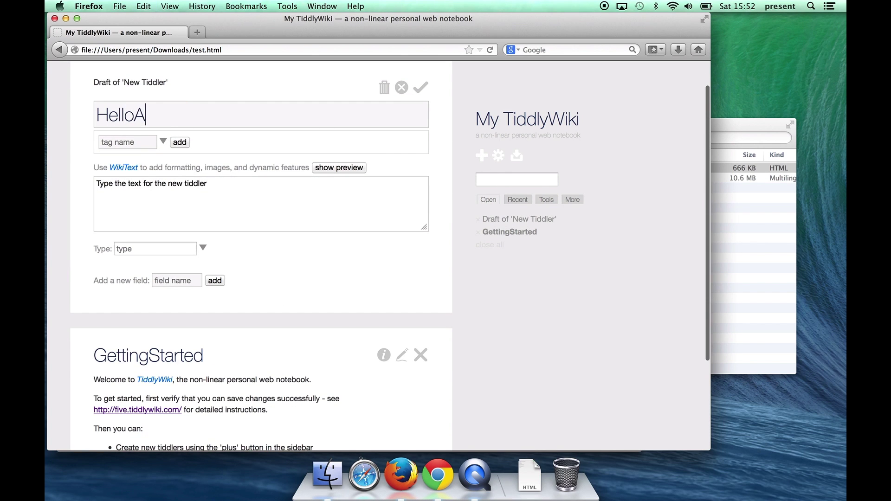
type("gain")
left_click(421, 87)
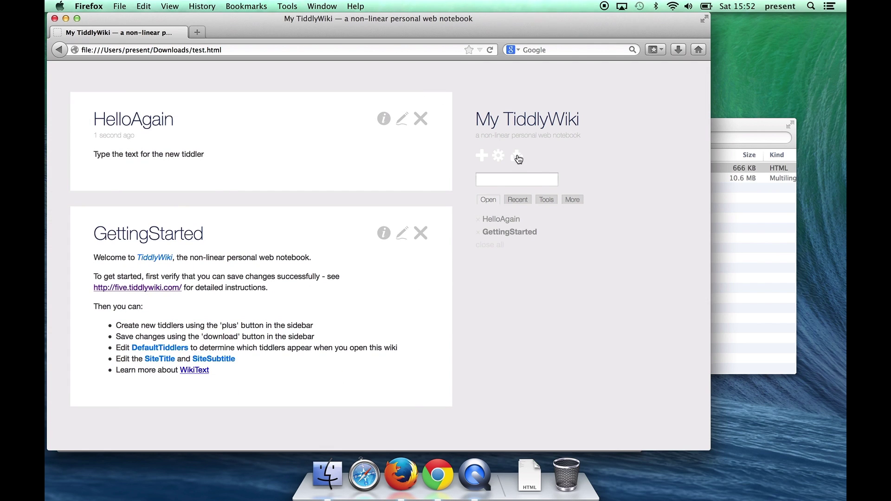
left_click(516, 157)
Reload the page and open HelloAgain and HelloThere from the sidebar's Recent list.
left_click(490, 50)
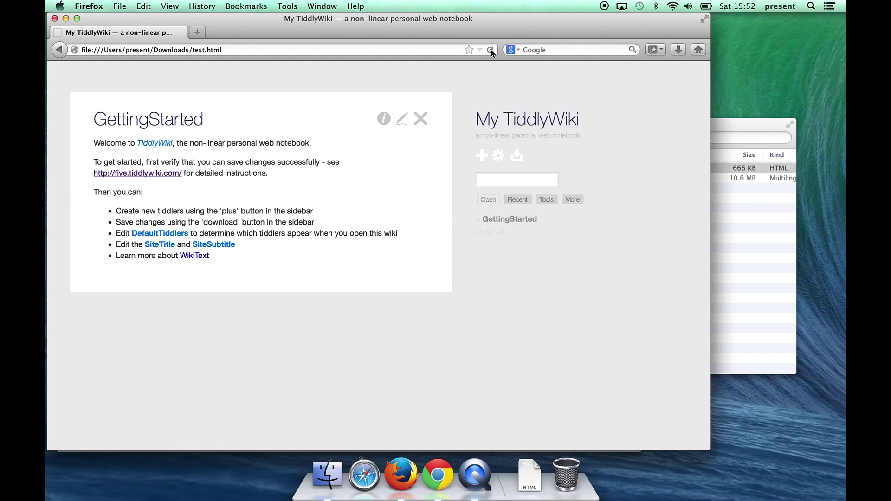
left_click(515, 199)
left_click(501, 229)
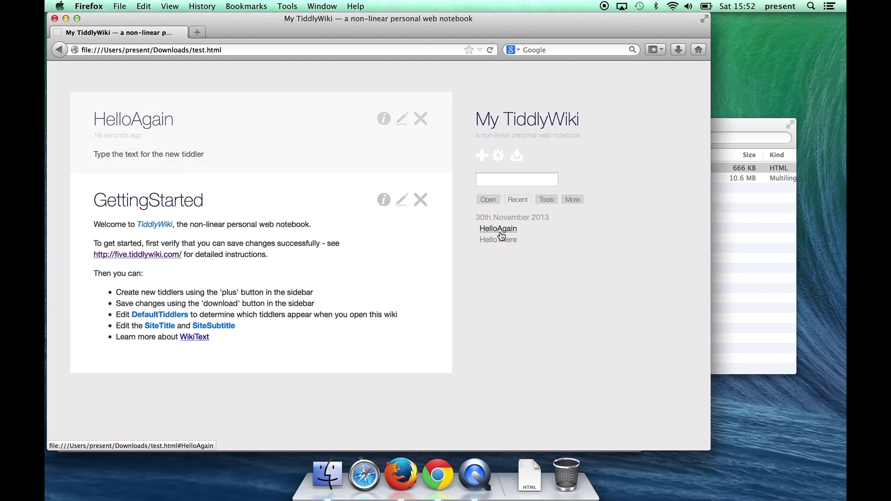
left_click(498, 241)
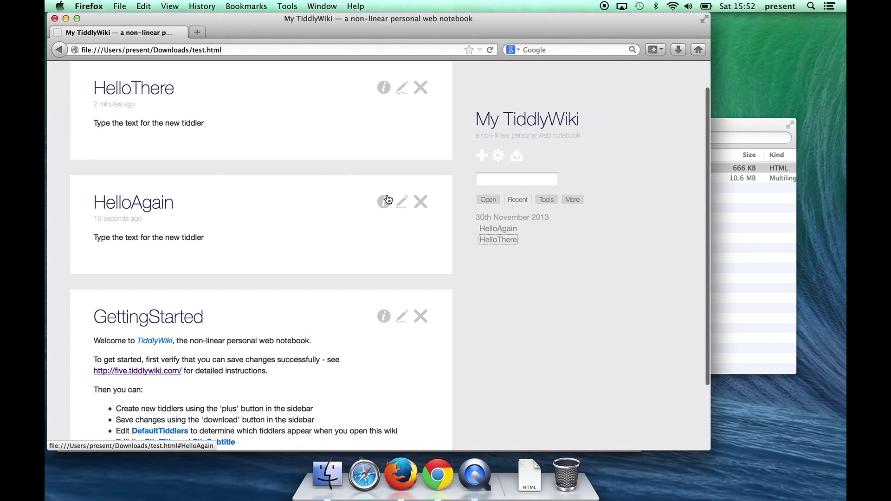
scroll(309, 169, "up", 2)
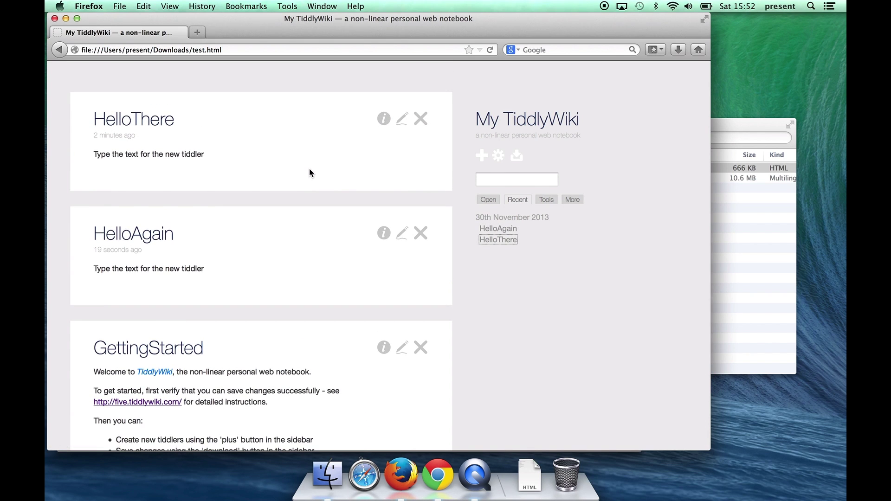